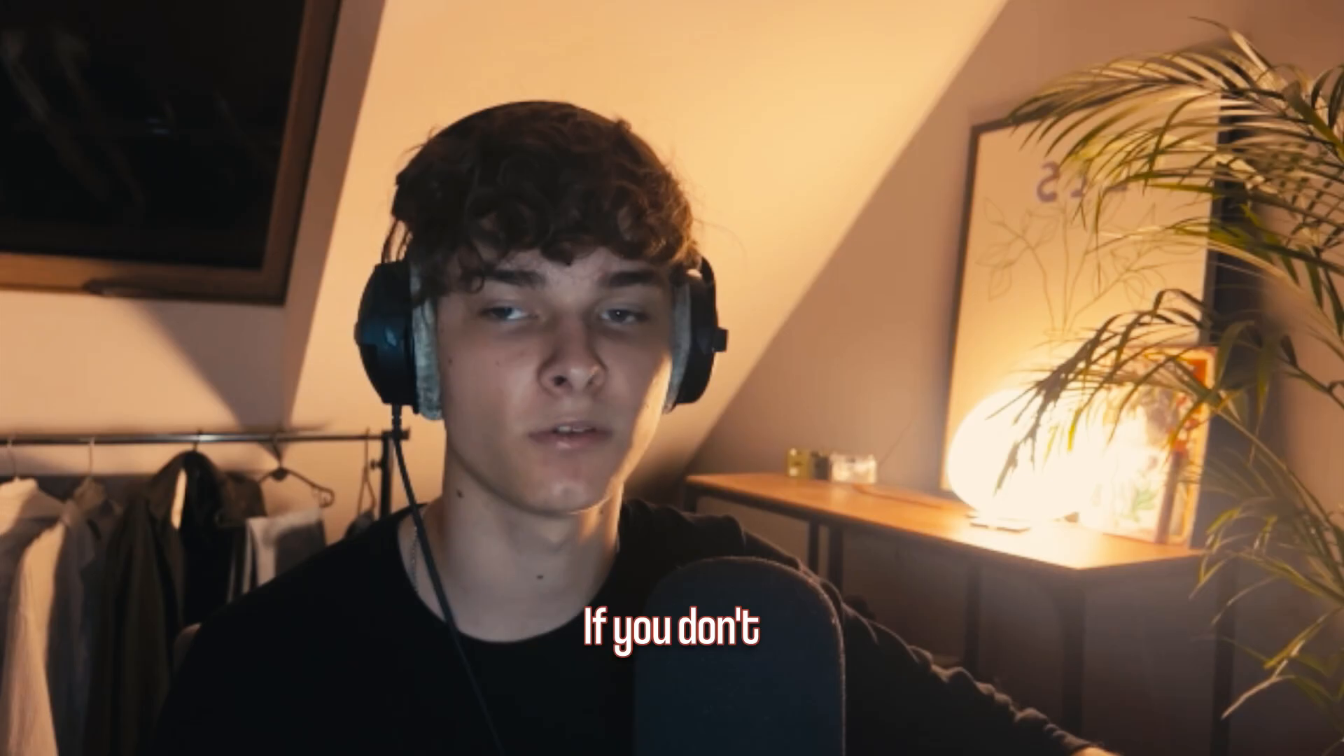
- Set the piano roll's scale highlighting to Minor Natural (Aeolian) with A# as the root note
left_click(326, 57)
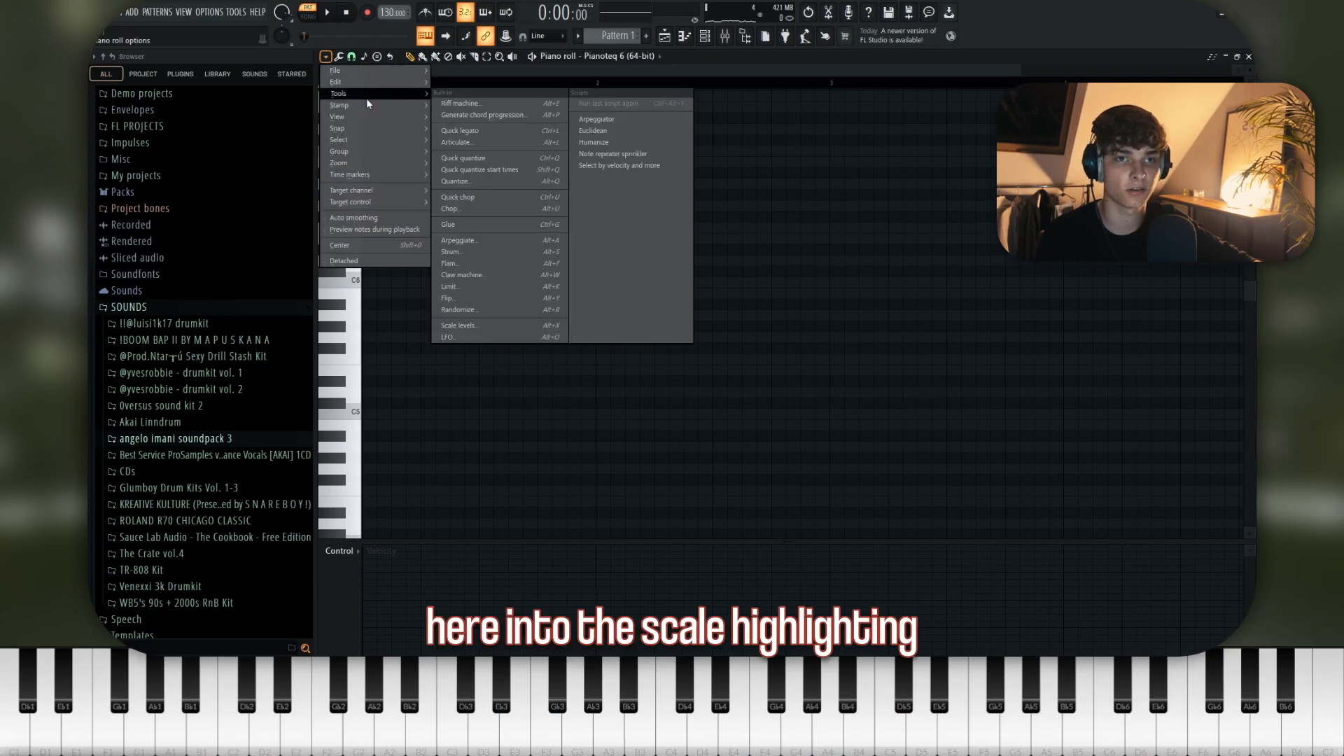
mouse_move(392, 140)
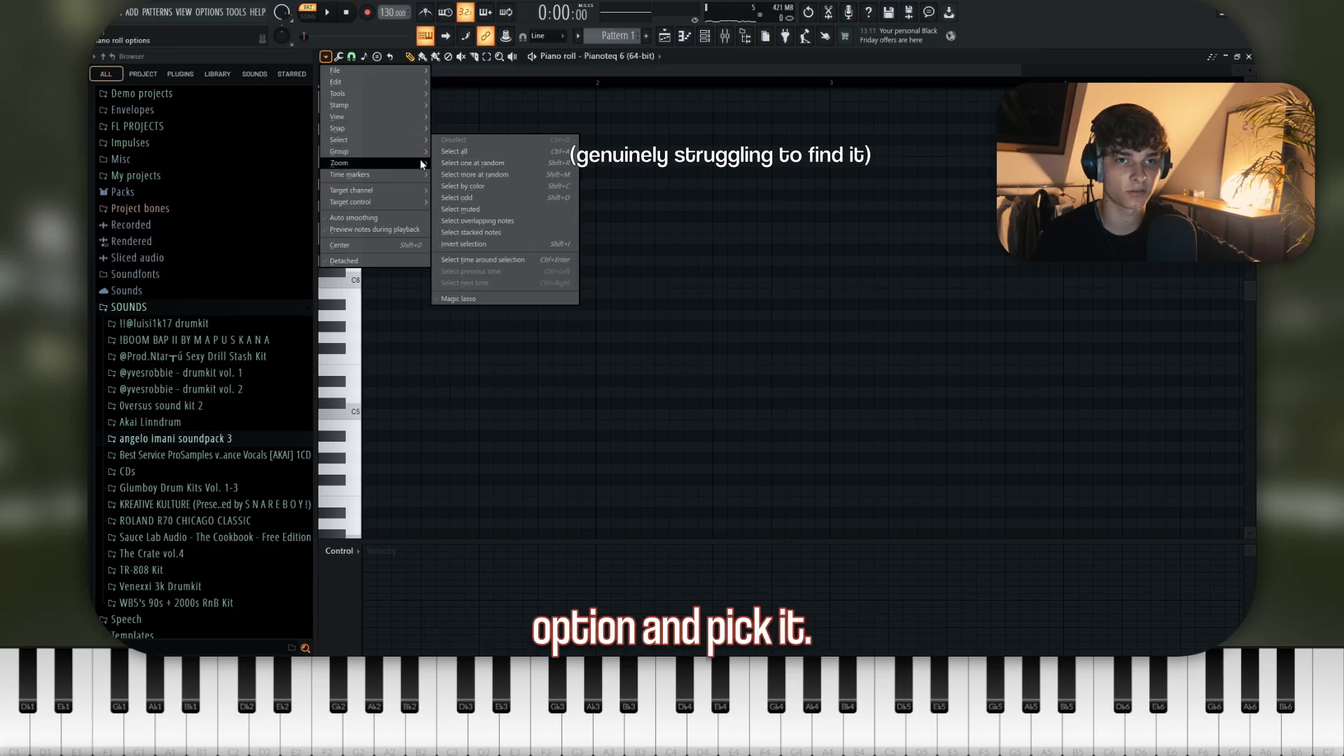
mouse_move(382, 116)
mouse_move(518, 294)
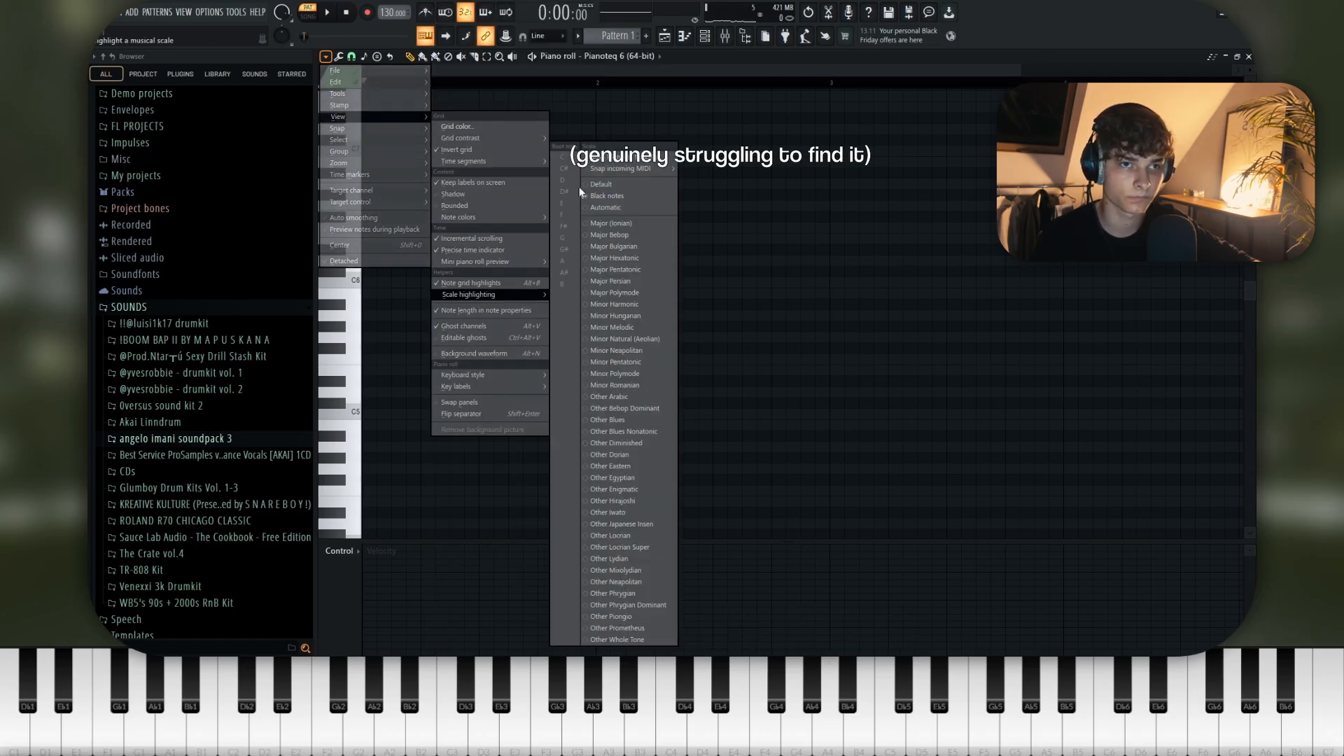
left_click(649, 338)
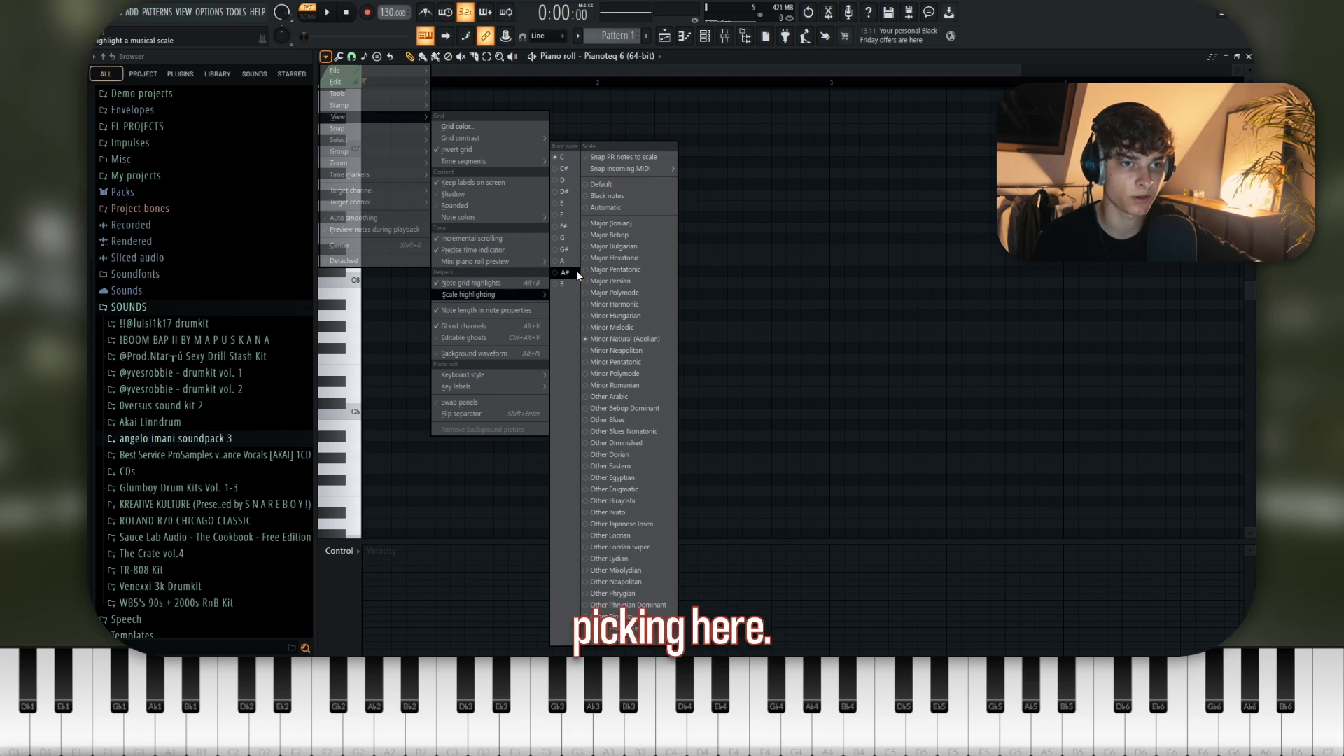
left_click(577, 273)
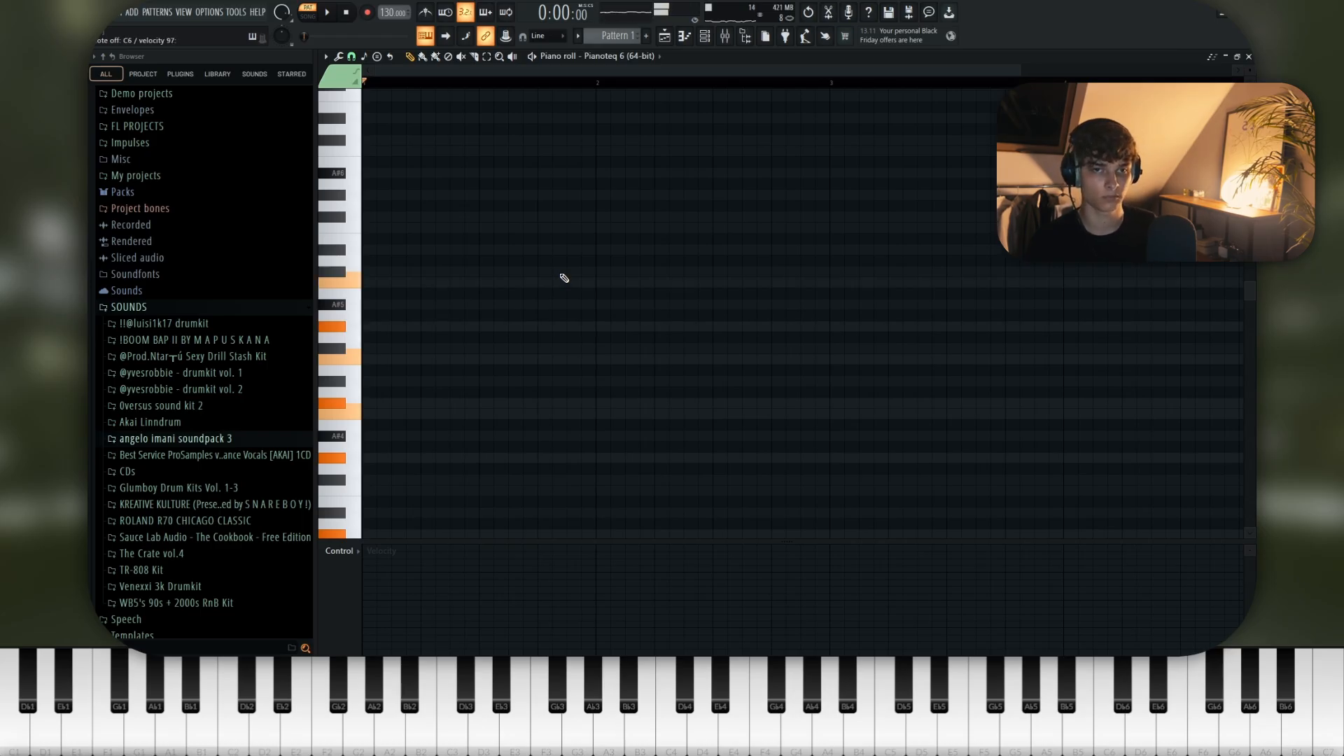
- Show the channel rack and play back the Pianoteq and SRX STRINGS layers
key("space")
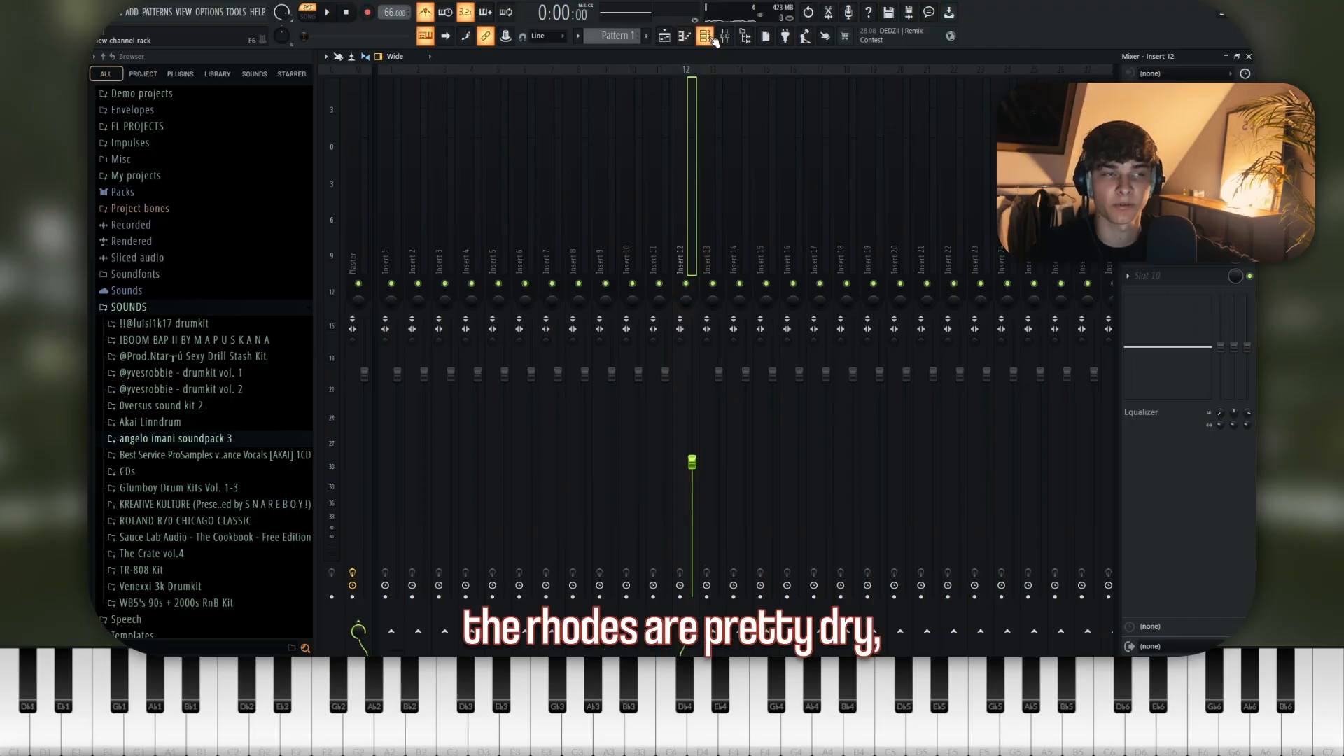
left_click(710, 38)
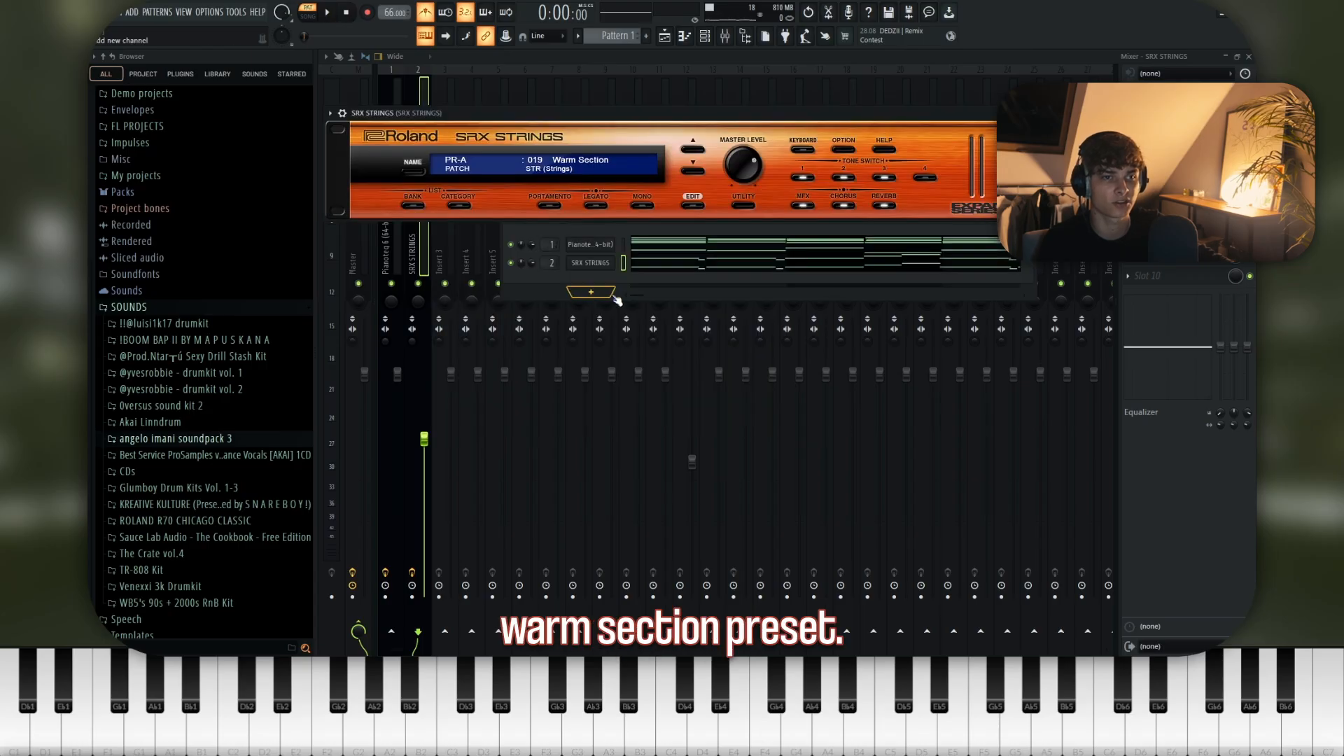
left_click(650, 291)
key("space")
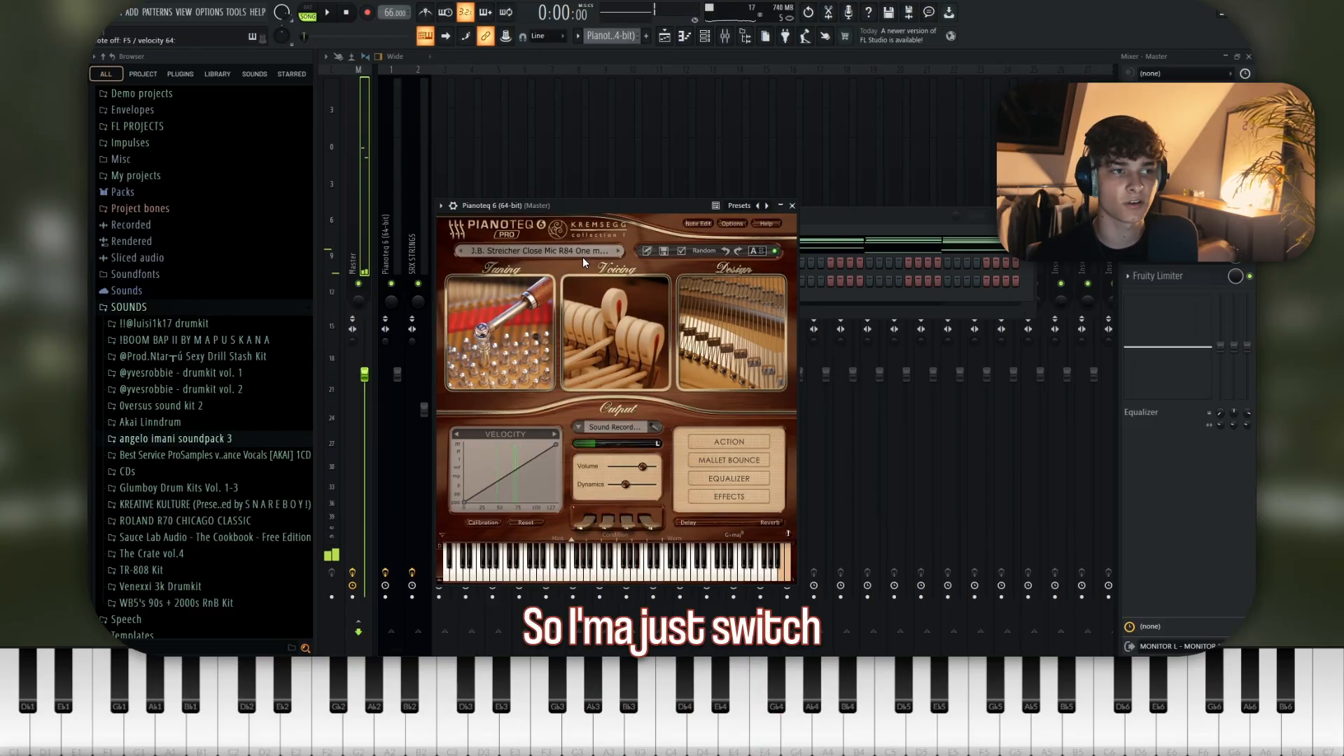
- Open the Pianoteq pattern in the piano roll and play it back to examine its chords and notes
left_click(942, 247)
scroll(742, 325, "down", 4)
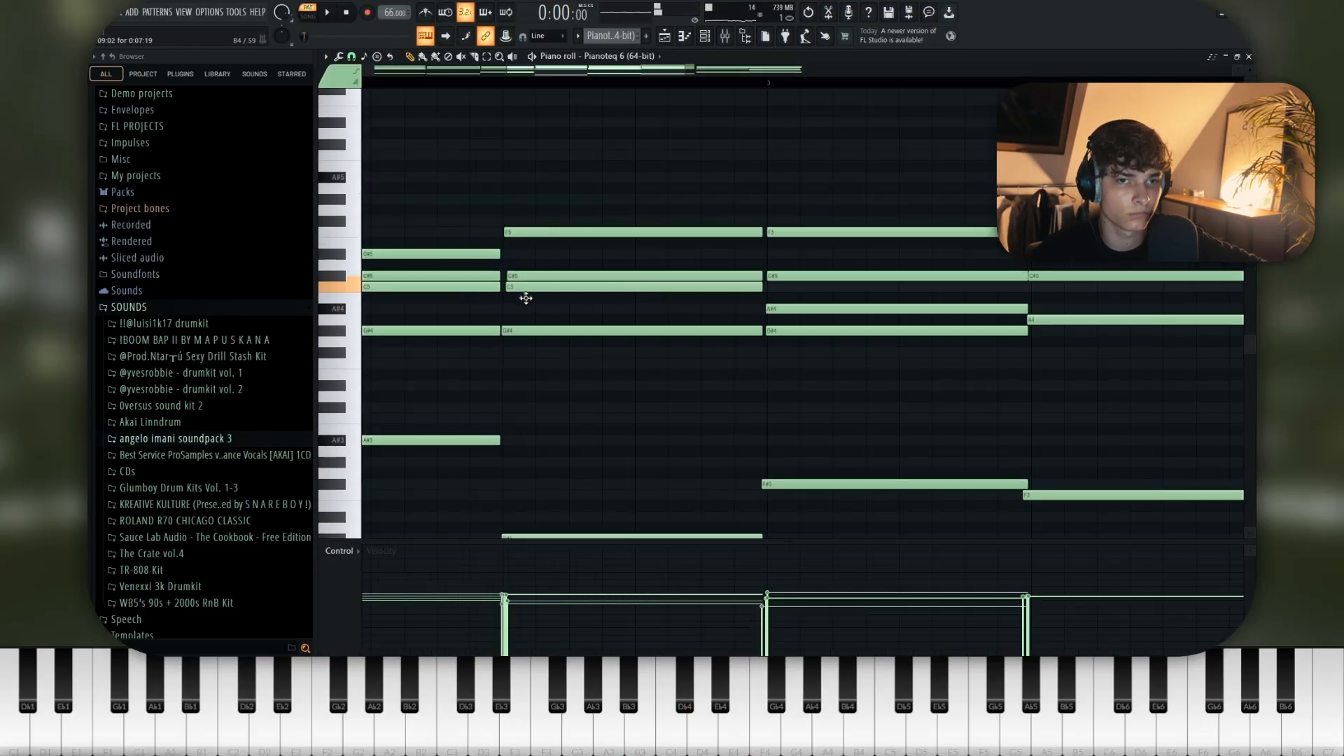
left_click_drag(525, 298, 526, 300)
key("space")
left_click(502, 83)
scroll(455, 168, "down", 4)
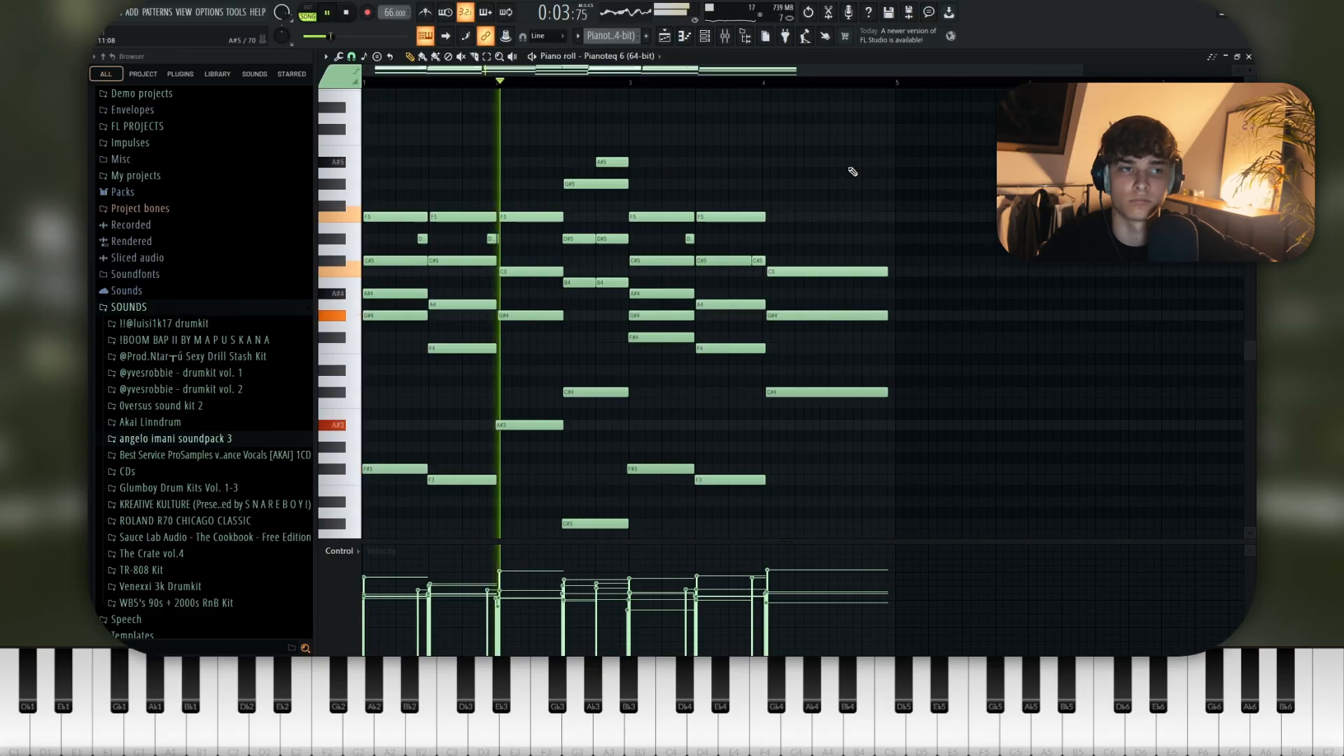
scroll(853, 171, "down", 2)
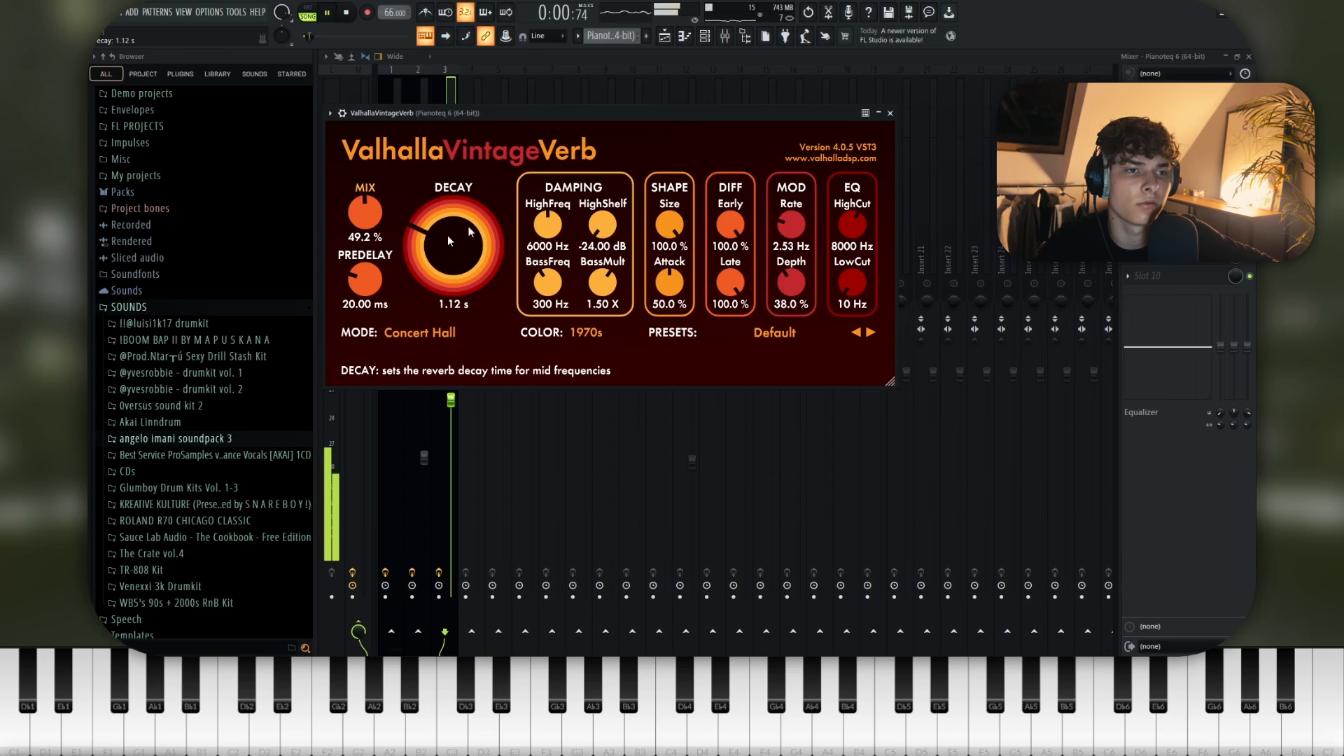
- Select all notes of the second Pianoteq part in the piano roll for velocity editing
left_click(705, 36)
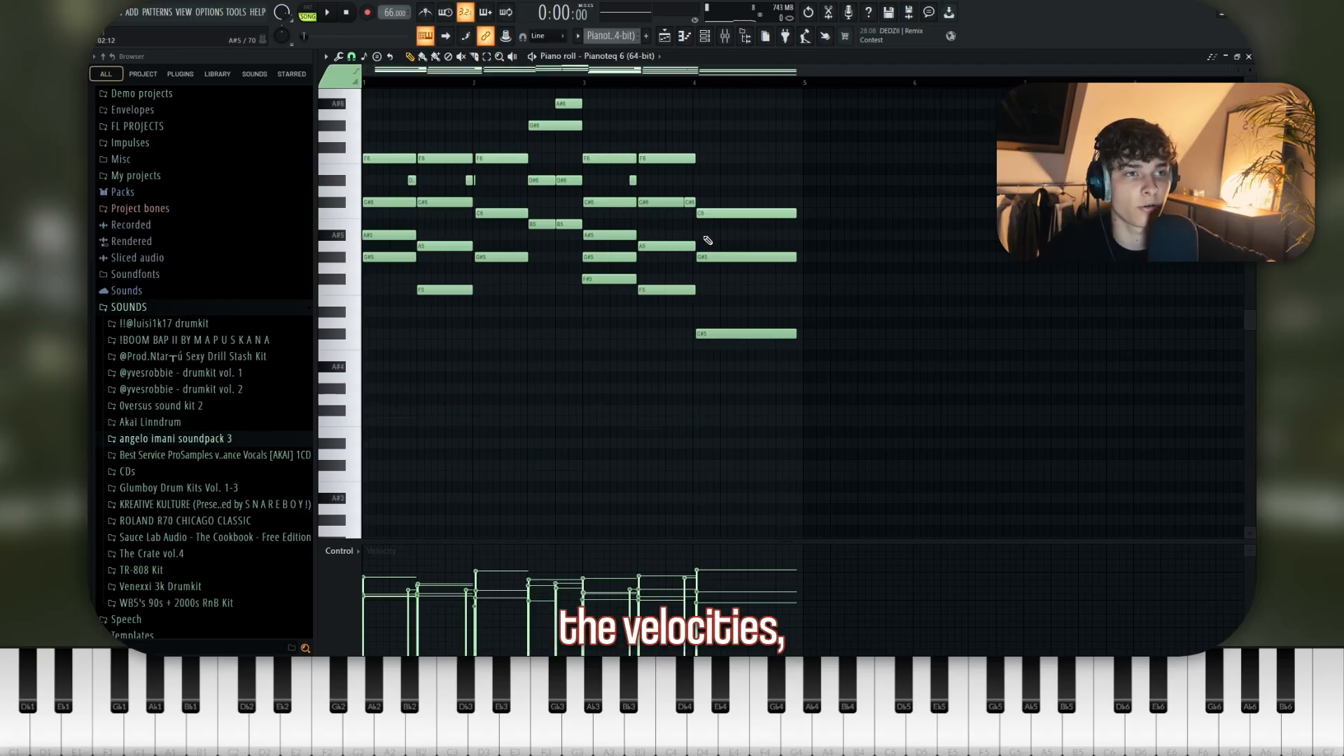
key("ctrl+a")
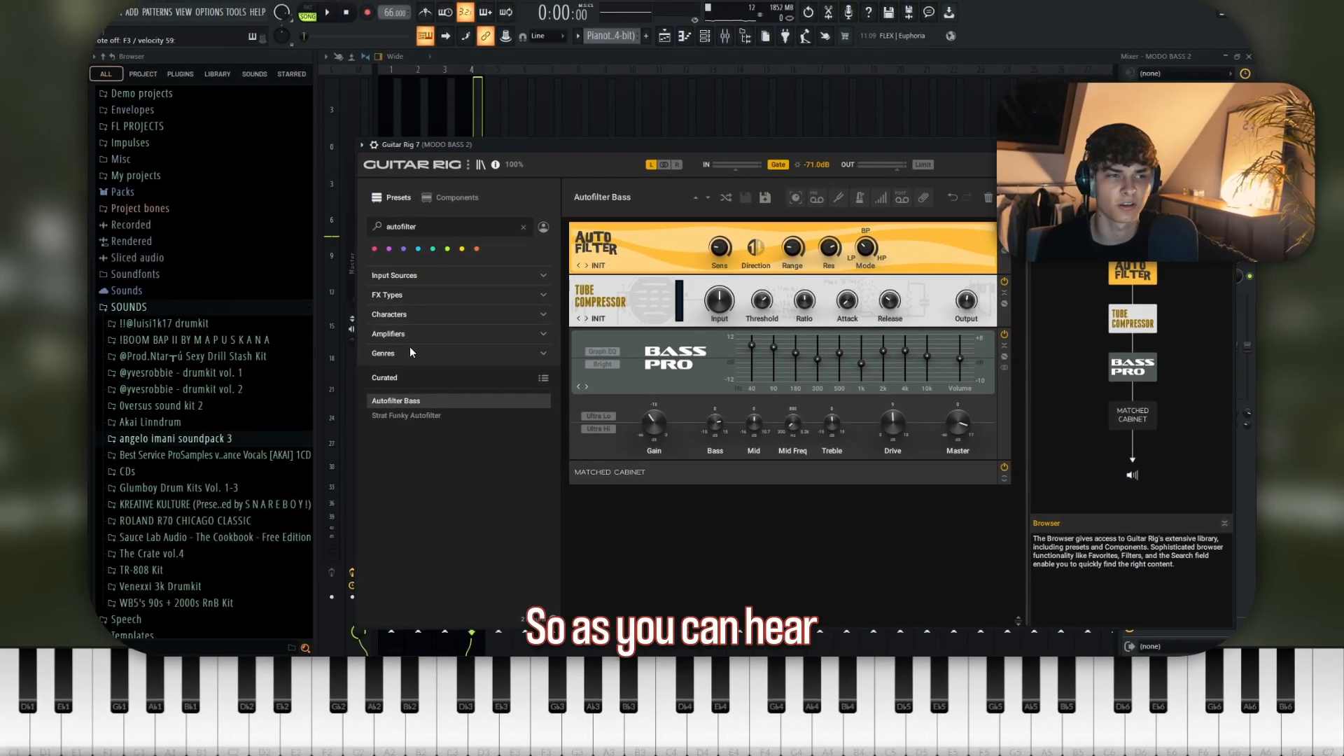
- Raise the Range of the Auto Filter in Guitar Rig 7 on the MODO BASS 2 track
left_click_drag(792, 247, 792, 238)
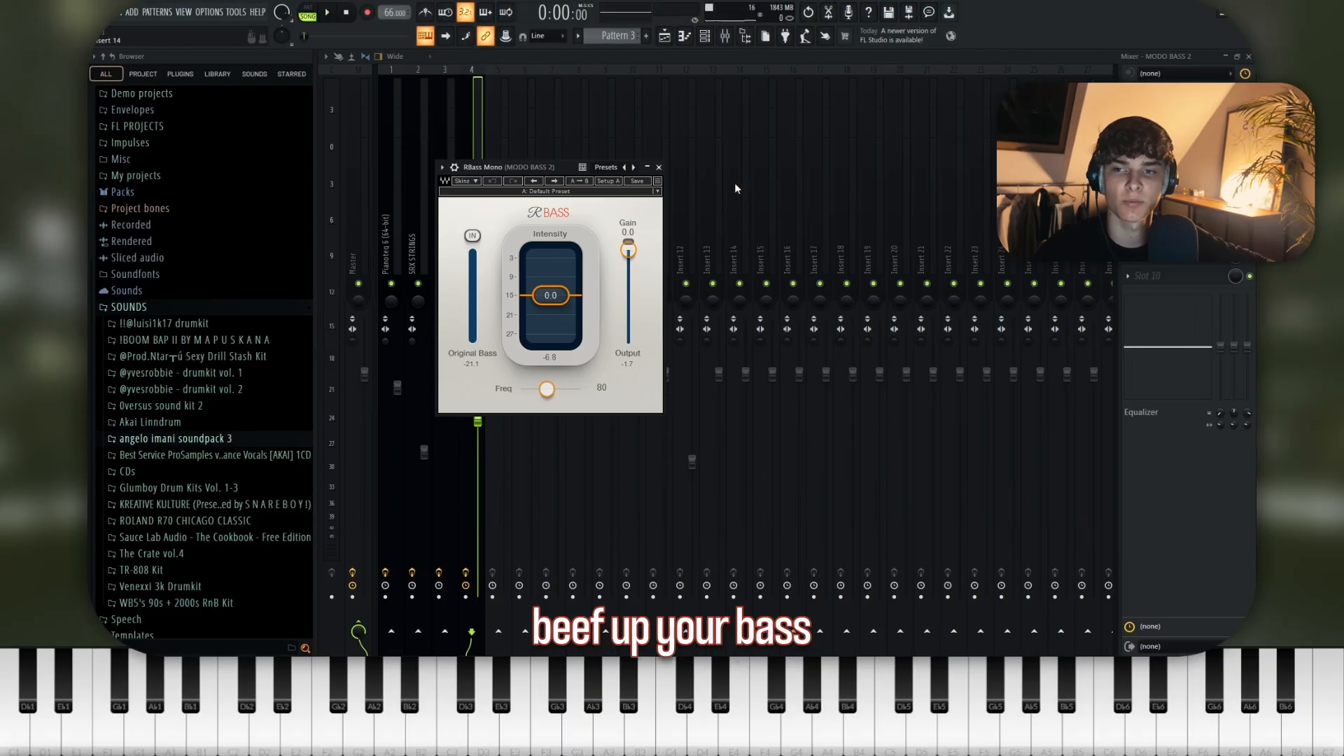
- Load an artist preset in the RBass Mono plugin on the MODO BASS 2 track during playback
left_click_drag(557, 170, 548, 160)
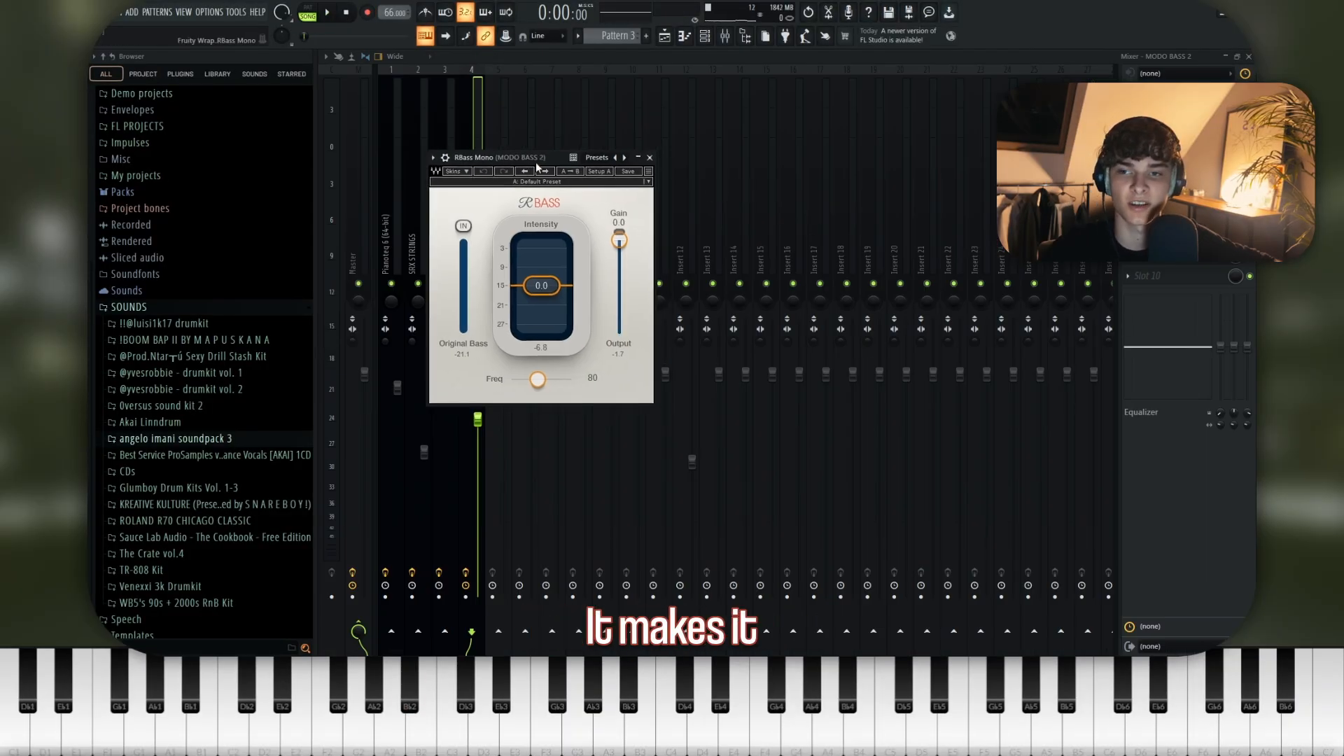
key("space")
left_click(602, 182)
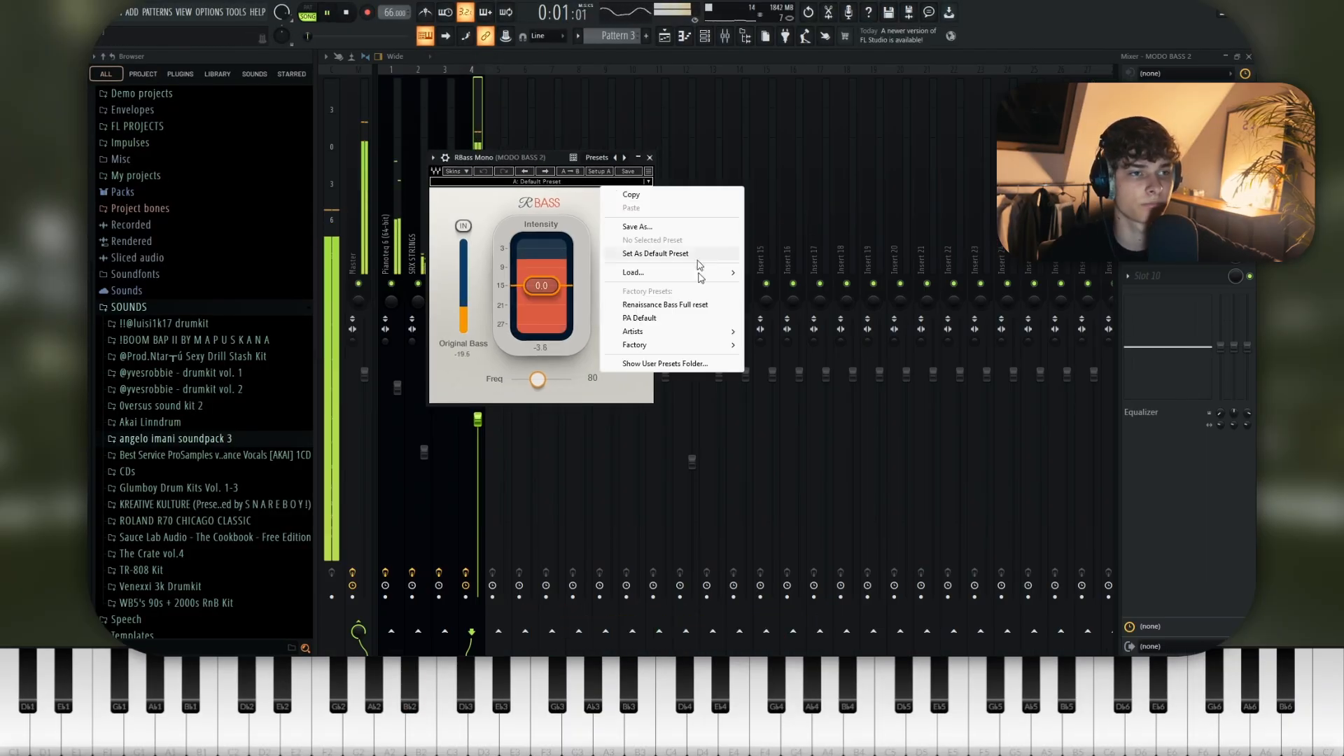
mouse_move(707, 331)
mouse_move(829, 457)
mouse_move(791, 465)
left_click(892, 442)
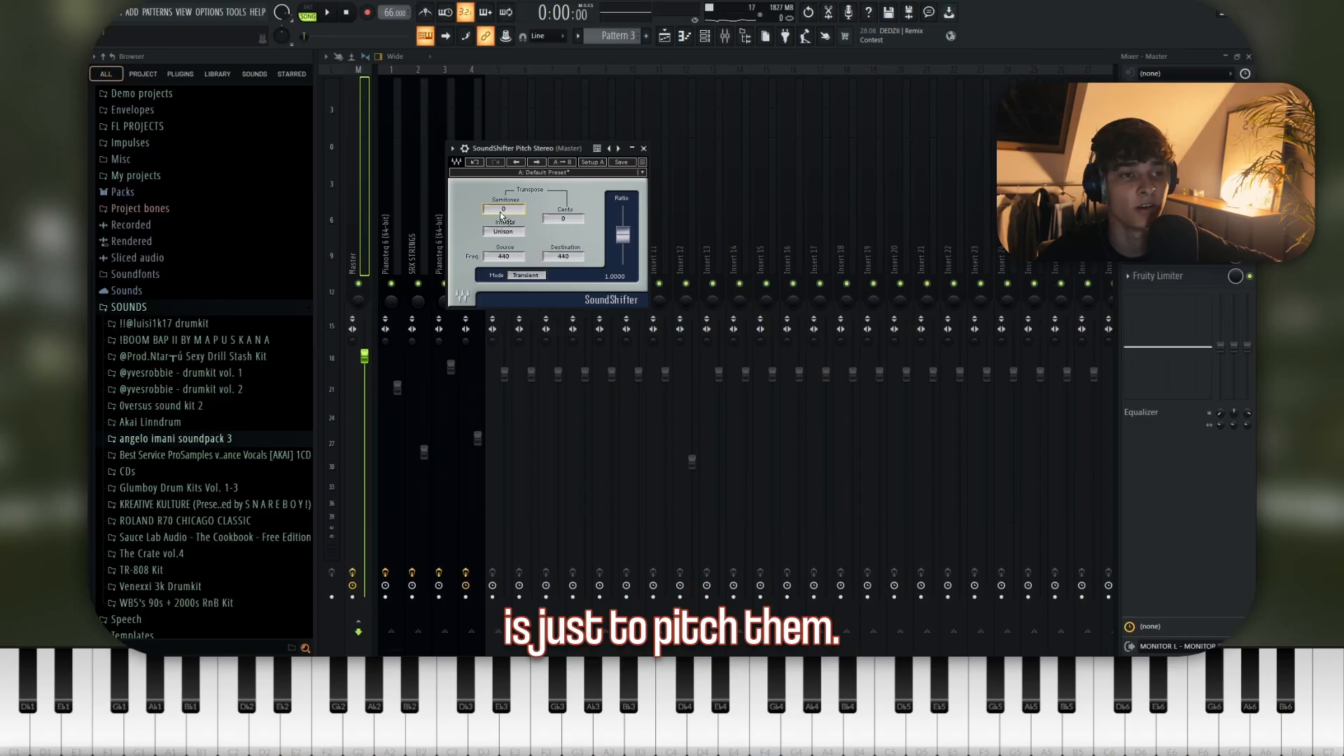
- Open the settings of the Track 3 (consolidated) #2 audio clip in the playlist and close them again
key("space")
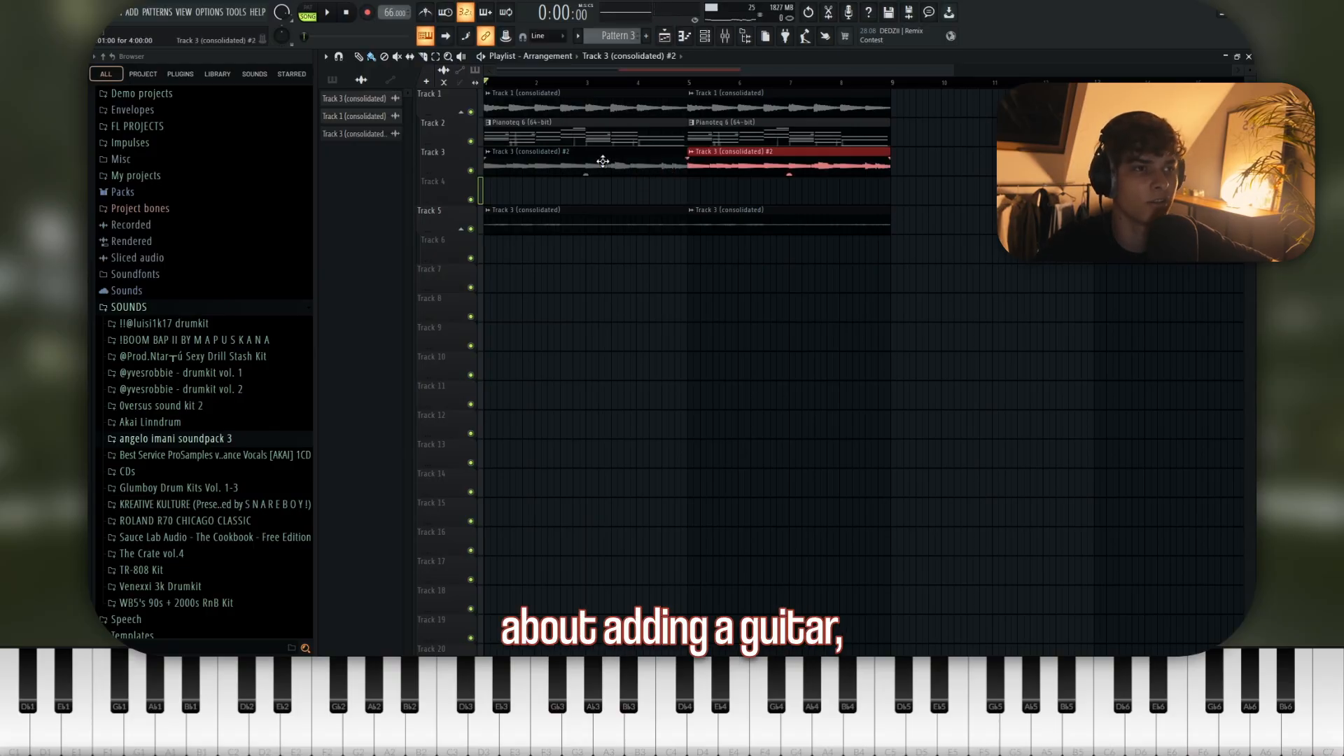
double_click(602, 161)
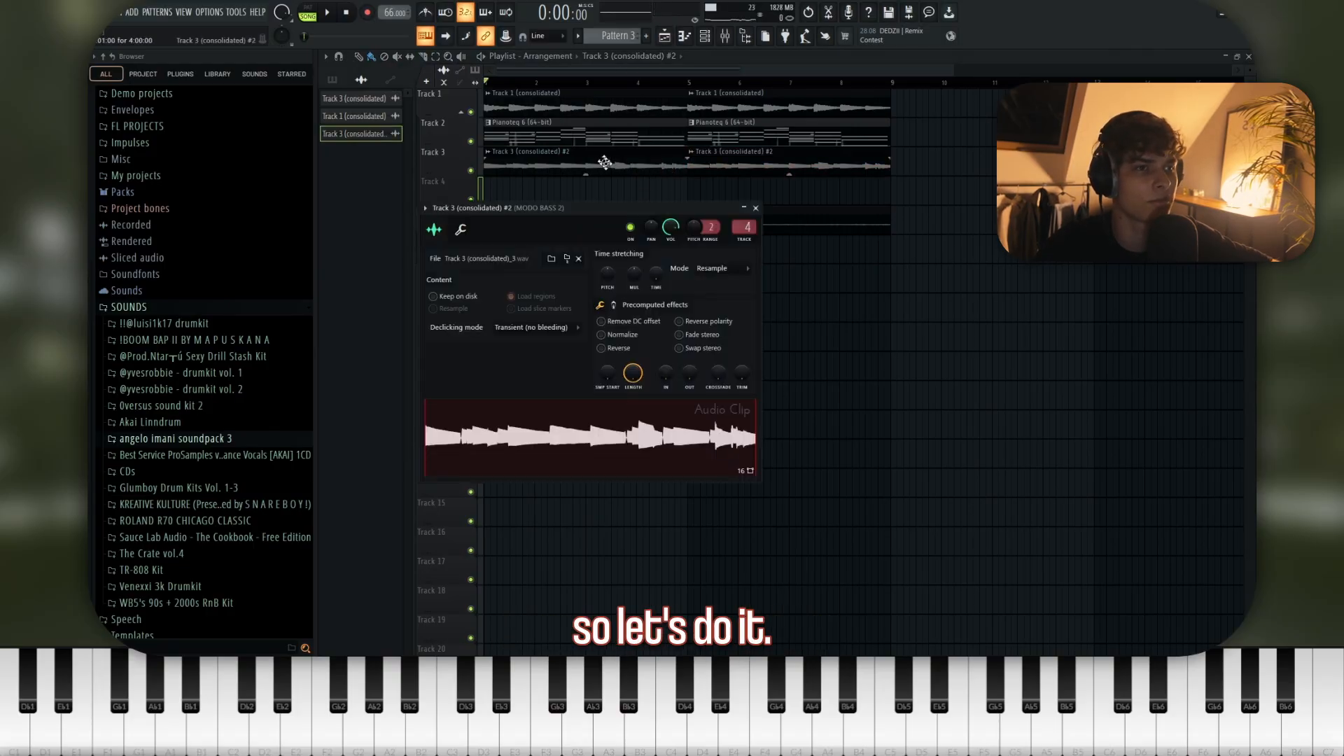
key("Escape")
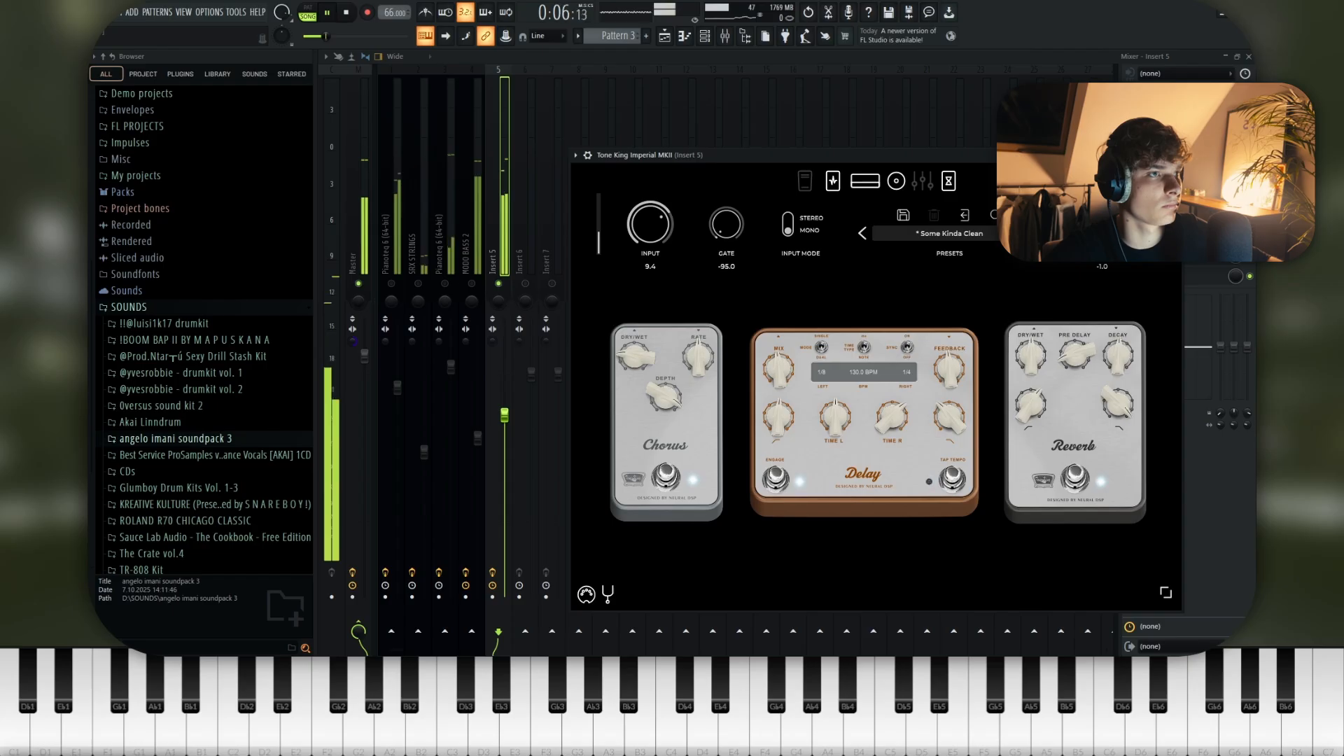
left_click(1130, 135)
left_click(994, 41)
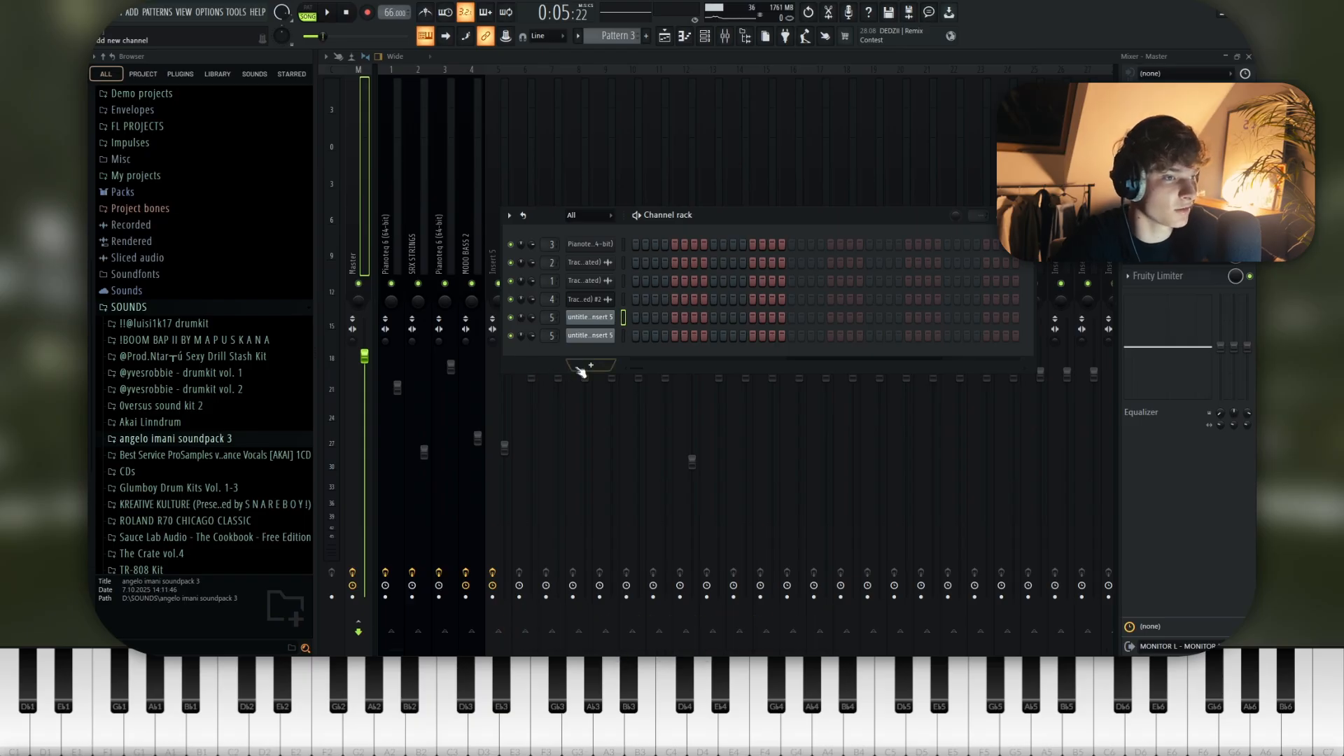
left_click(579, 369)
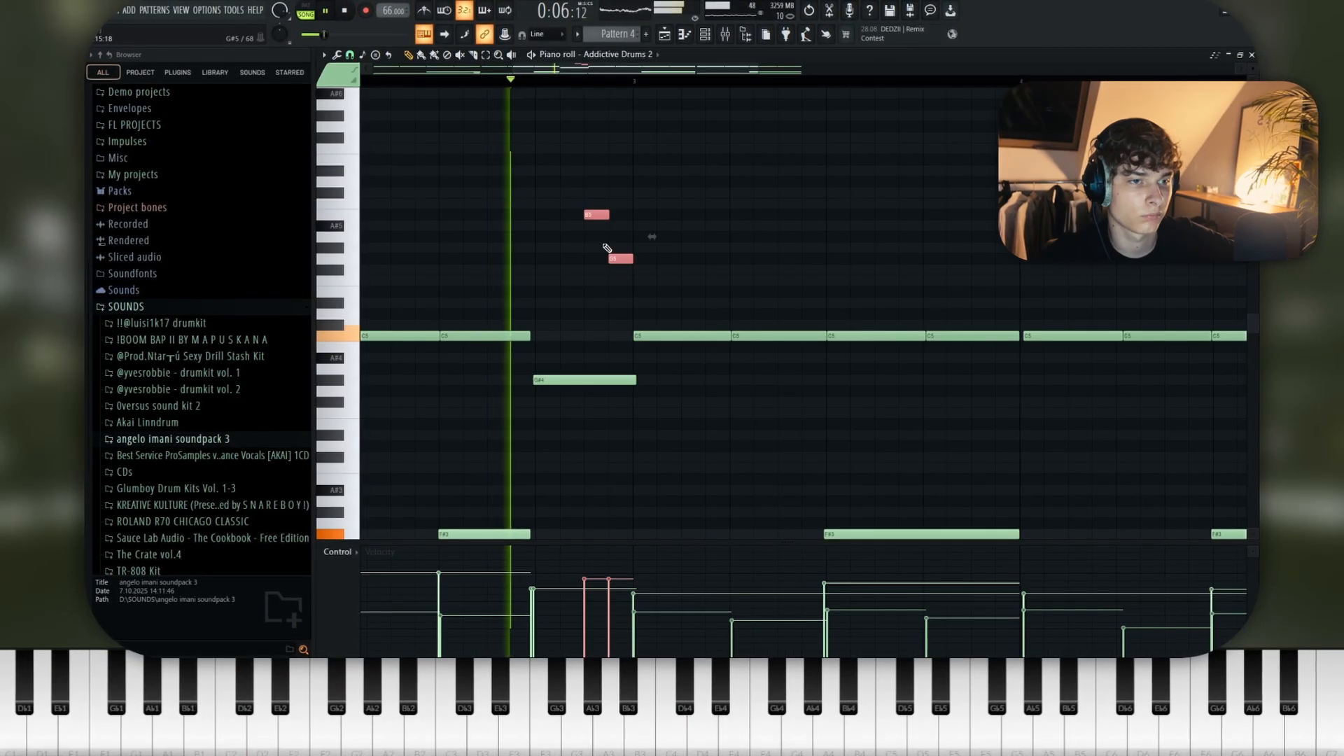
scroll(589, 256, "up", 1)
scroll(560, 265, "down", 5)
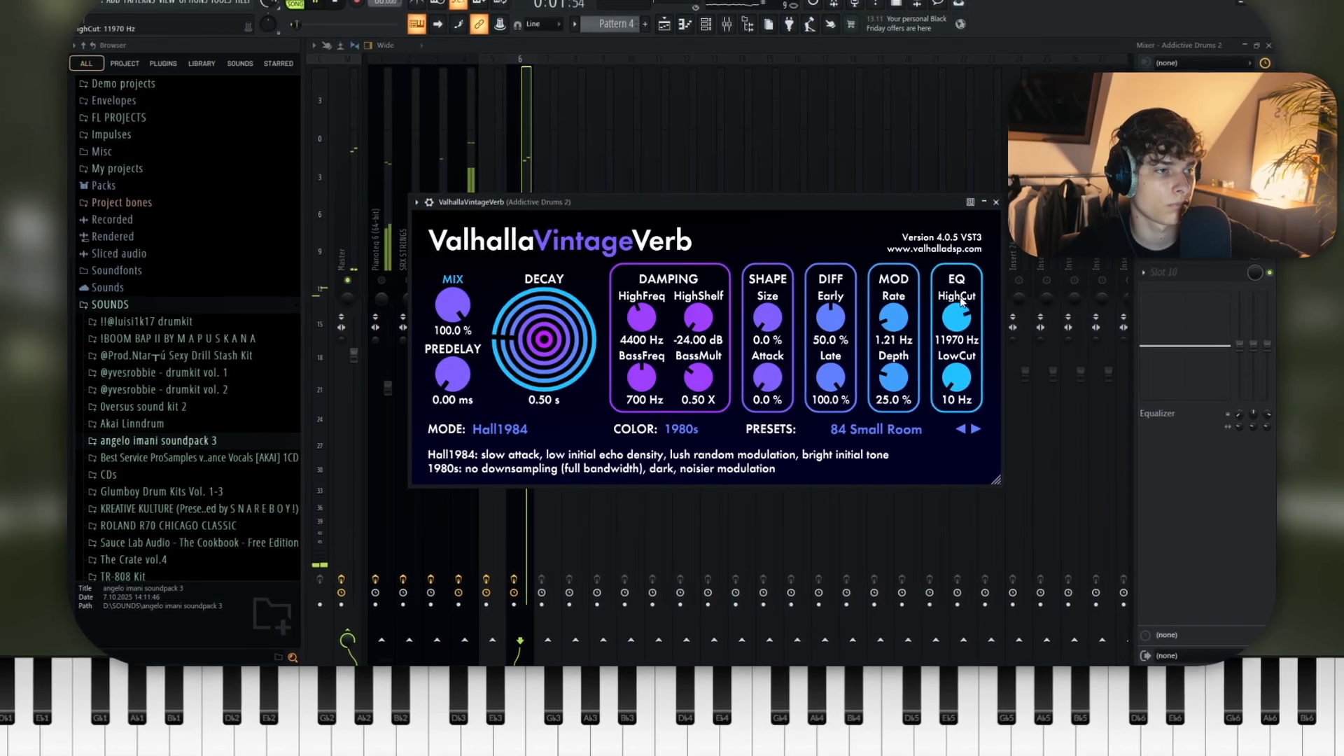
- Raise the EQ HighCut of the ValhallaVintageVerb reverb on the Addictive Drums 2 track
left_click_drag(960, 301, 979, 224)
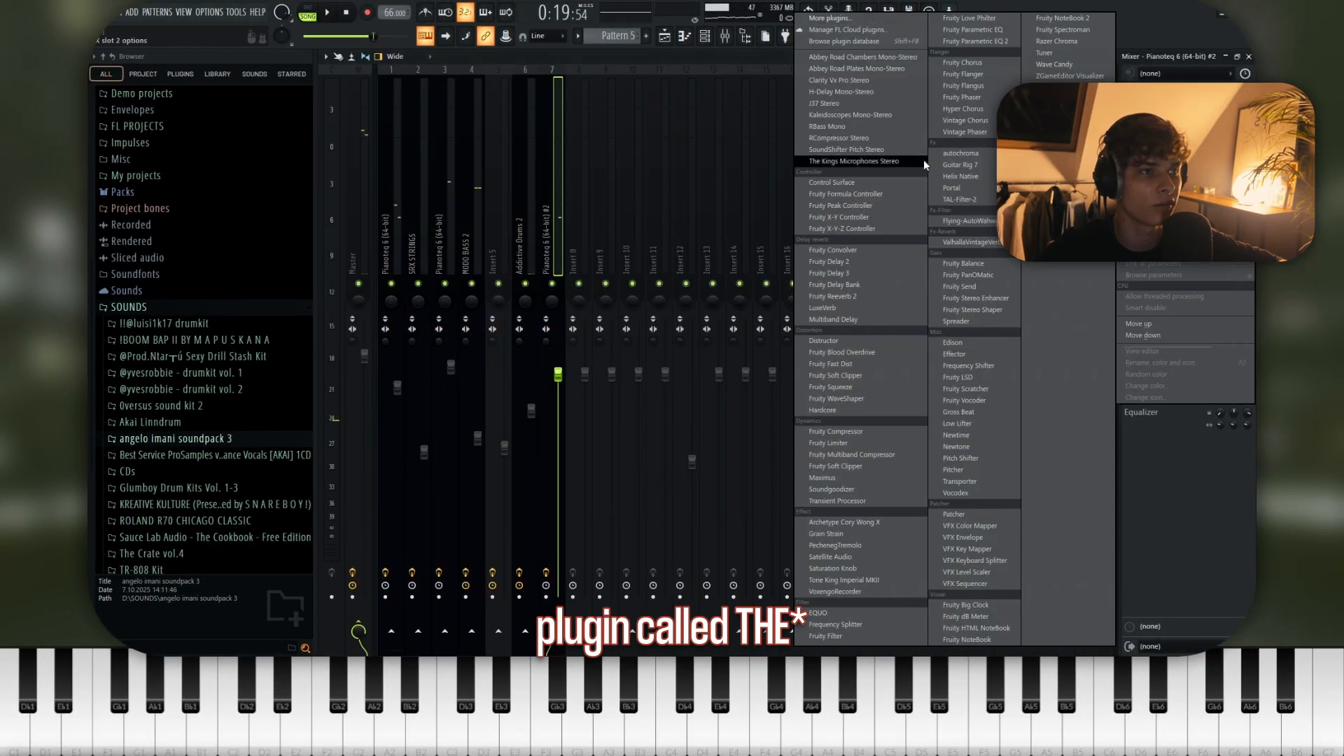
- Insert The Kings Microphones Stereo on the Pianoteq 6 #2 mixer track and choose Queen Elizabeth position 1 (Close)
left_click(896, 161)
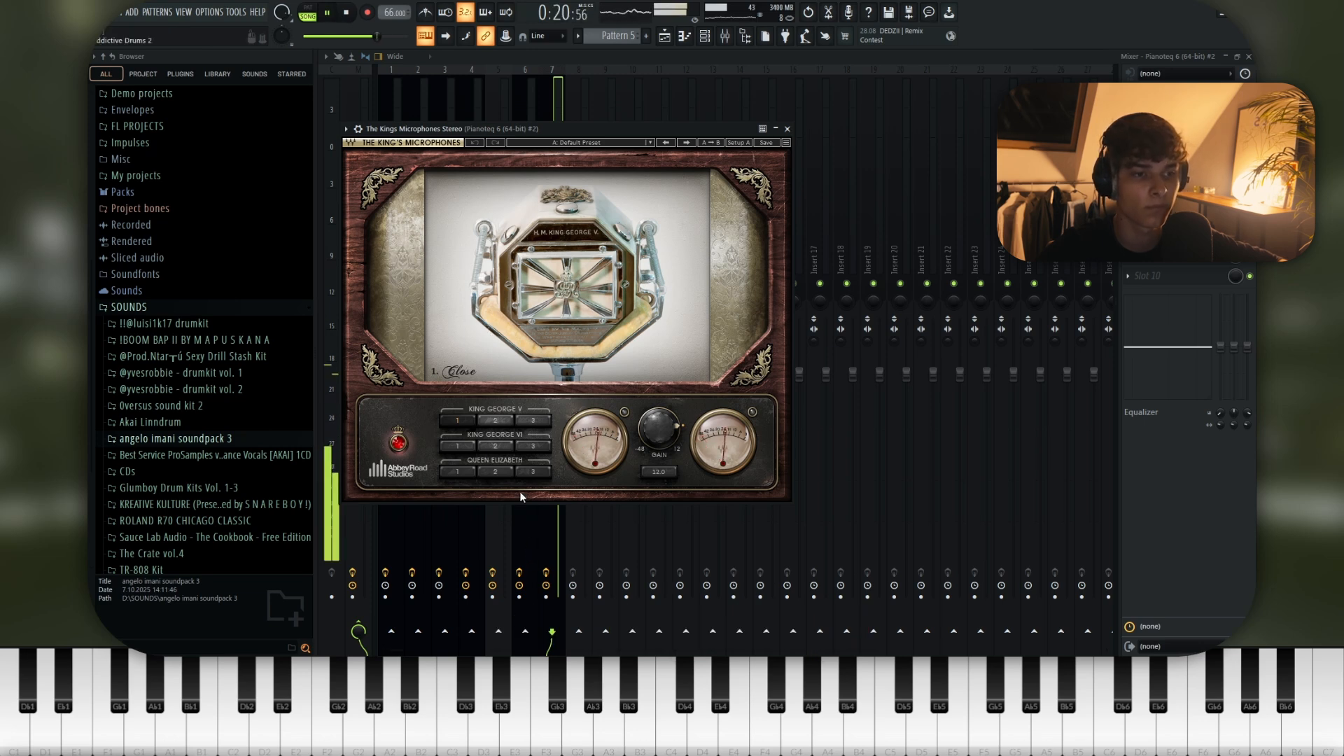
left_click(526, 473)
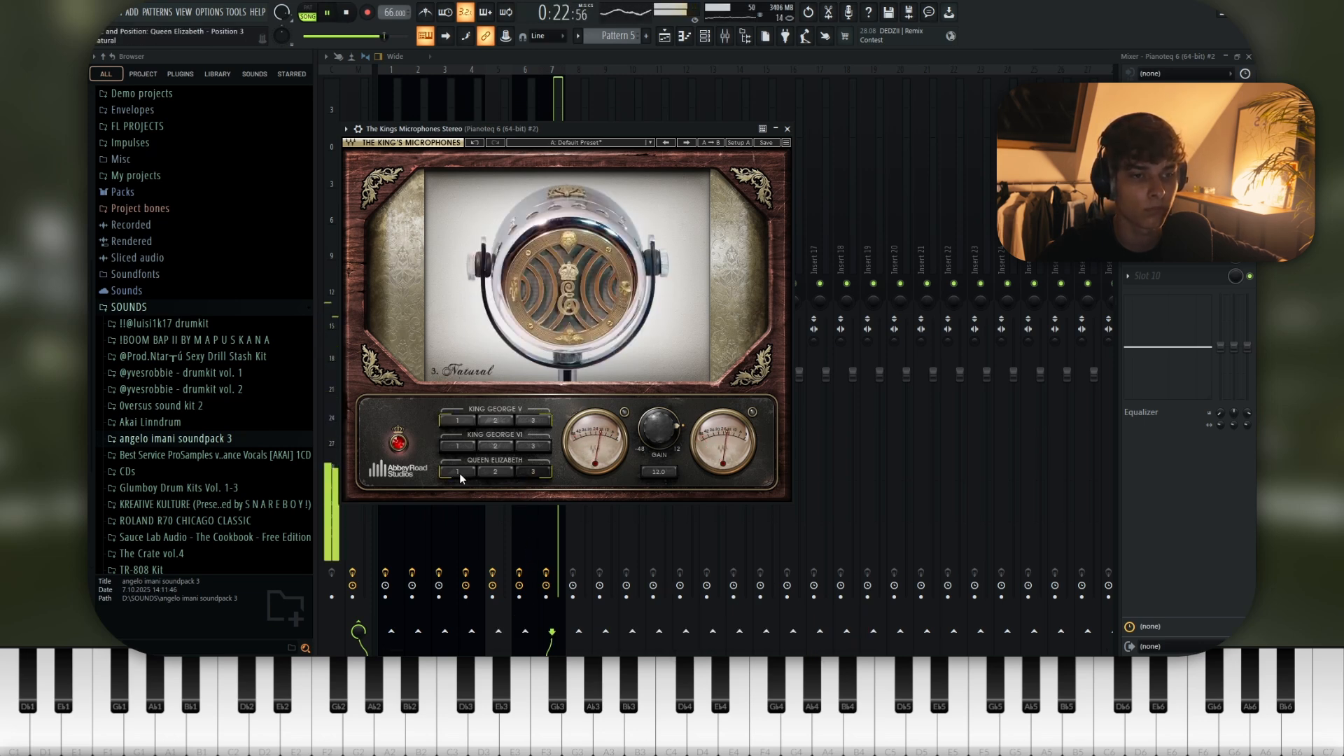
left_click(459, 473)
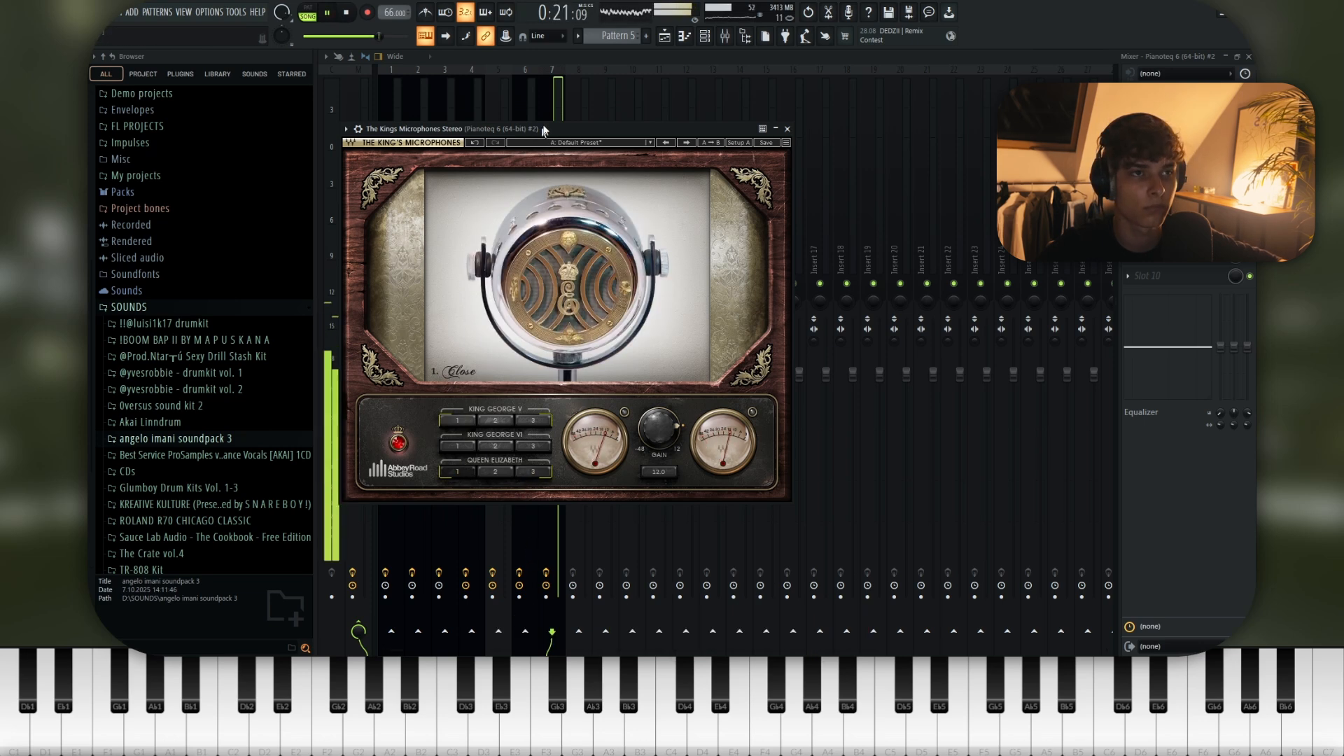
left_click(564, 103)
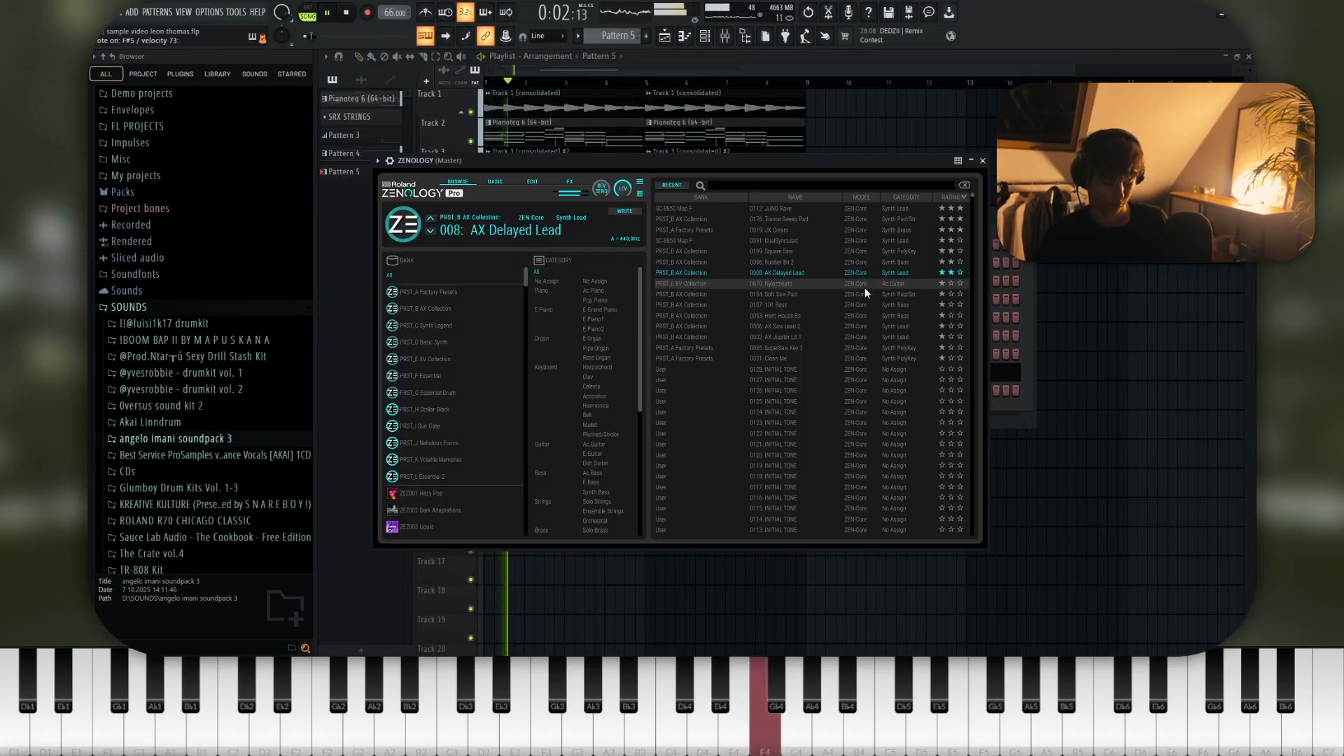
- Add ValhallaVintageVerb to the first effect slot of the ZENOLOGY mixer track
key("space")
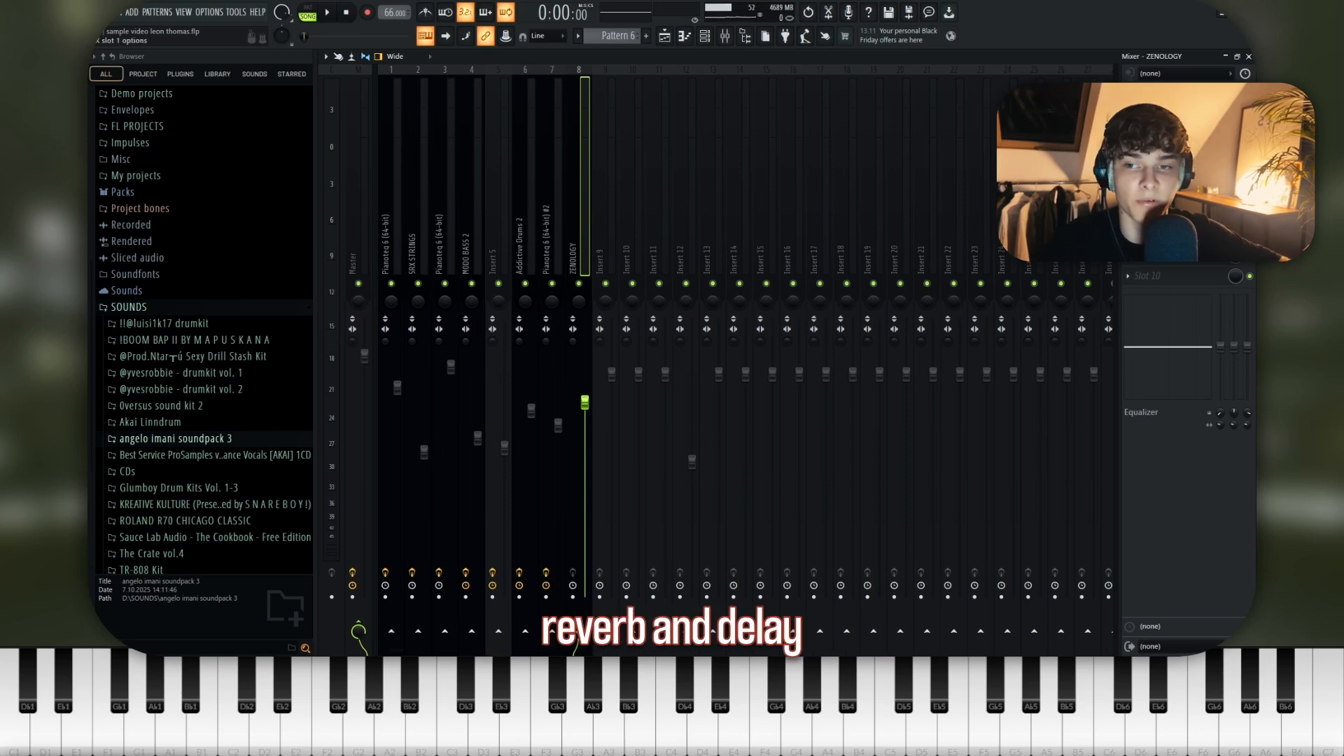
left_click(1127, 94)
mouse_move(1141, 105)
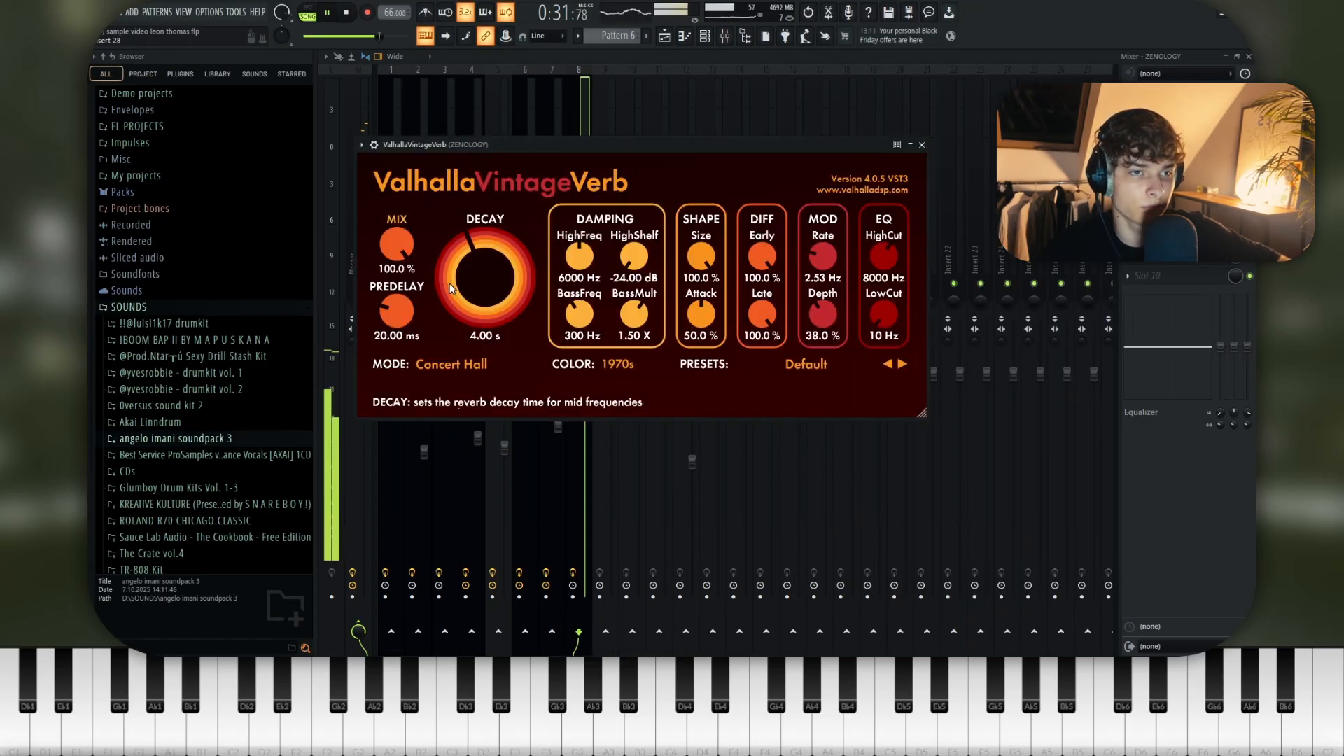
- Set the ZENOLOGY reverb's mix to 84.0 %, decay to 2.46 s and low cut to 140 Hz during playback
left_click_drag(397, 246, 400, 266)
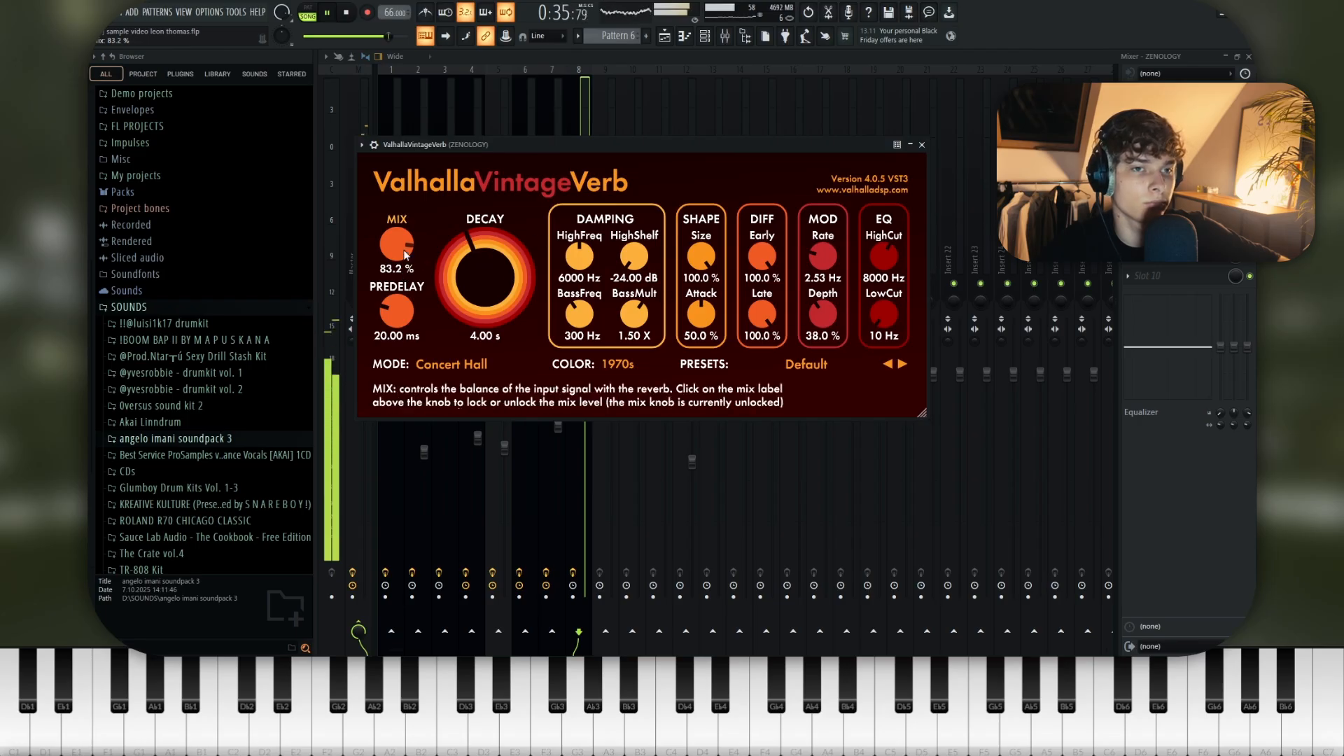
left_click_drag(485, 279, 482, 292)
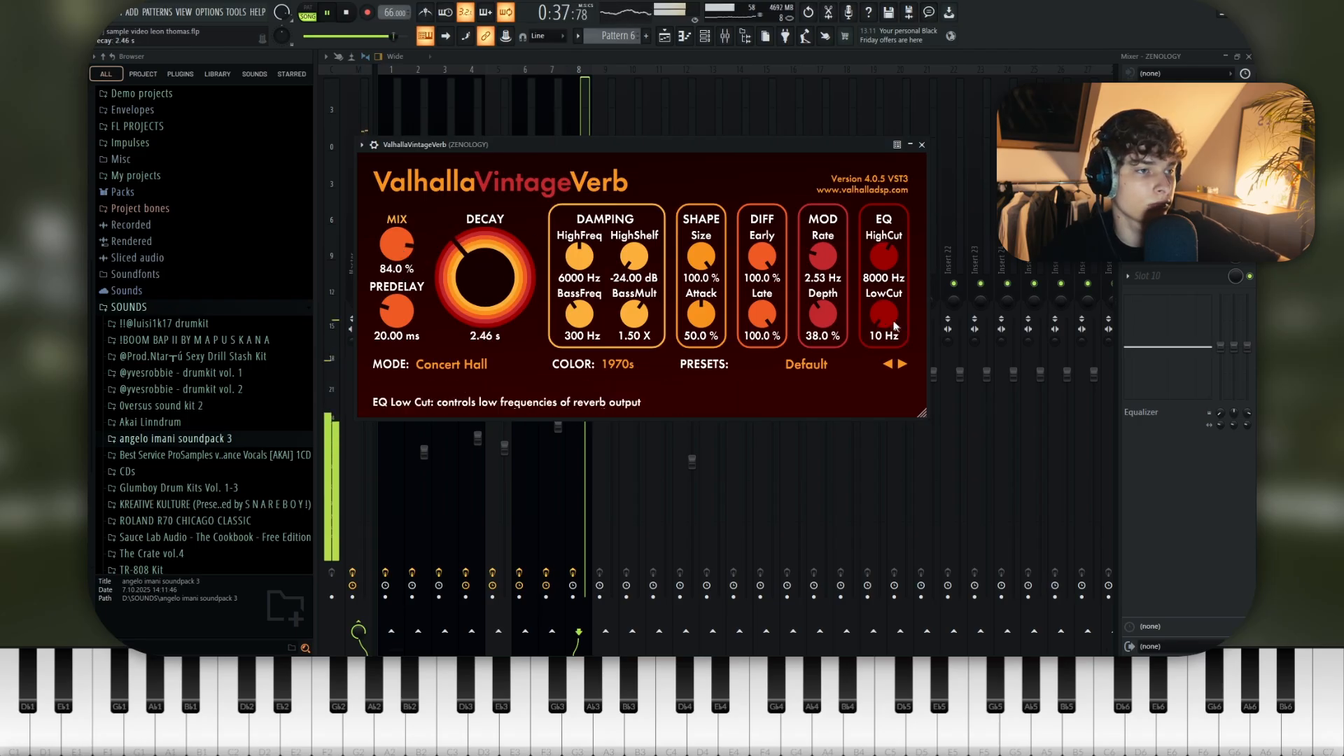
left_click_drag(886, 317, 886, 308)
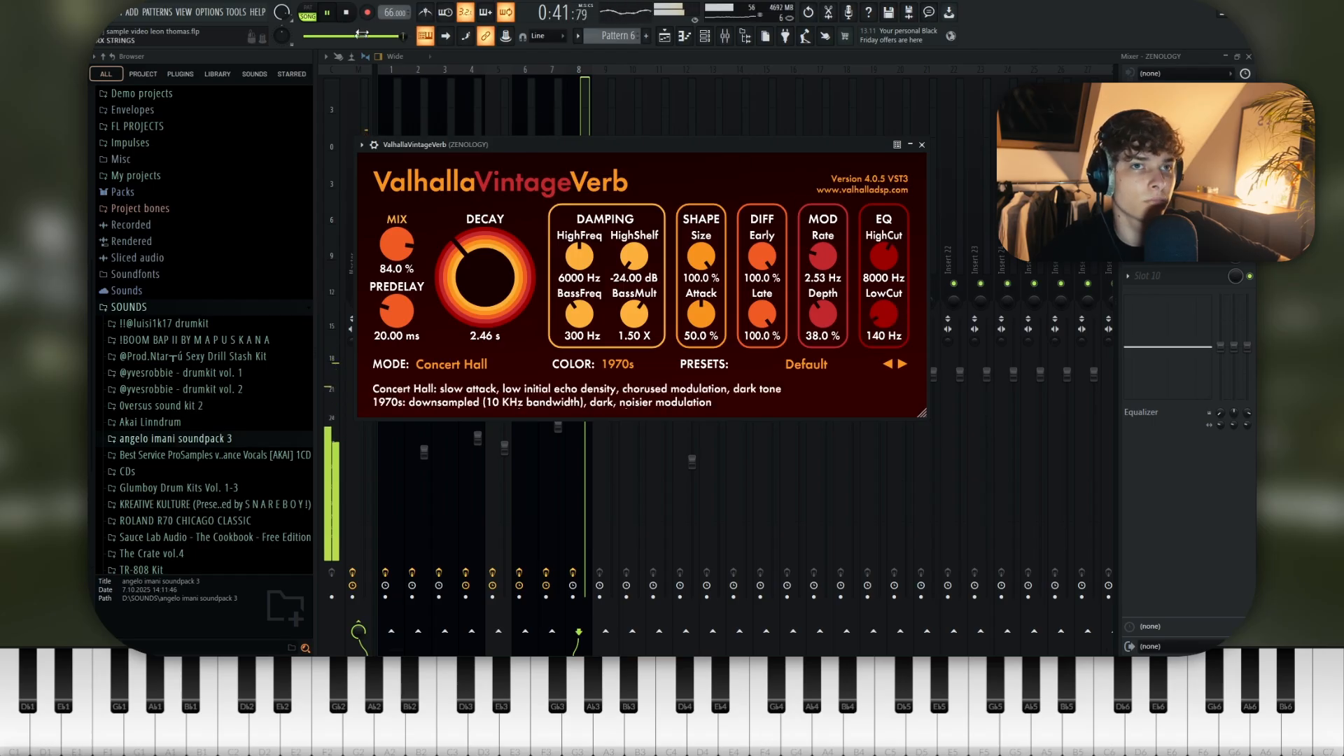
left_click(328, 15)
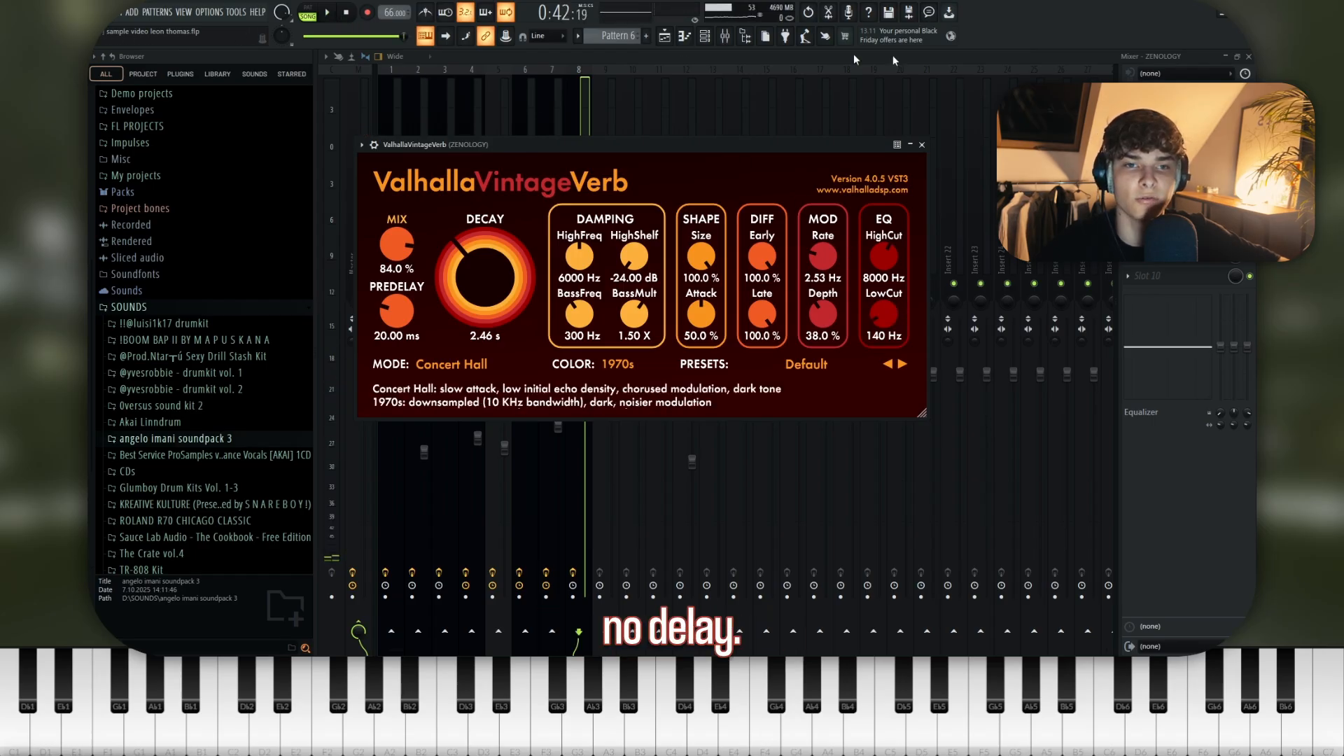